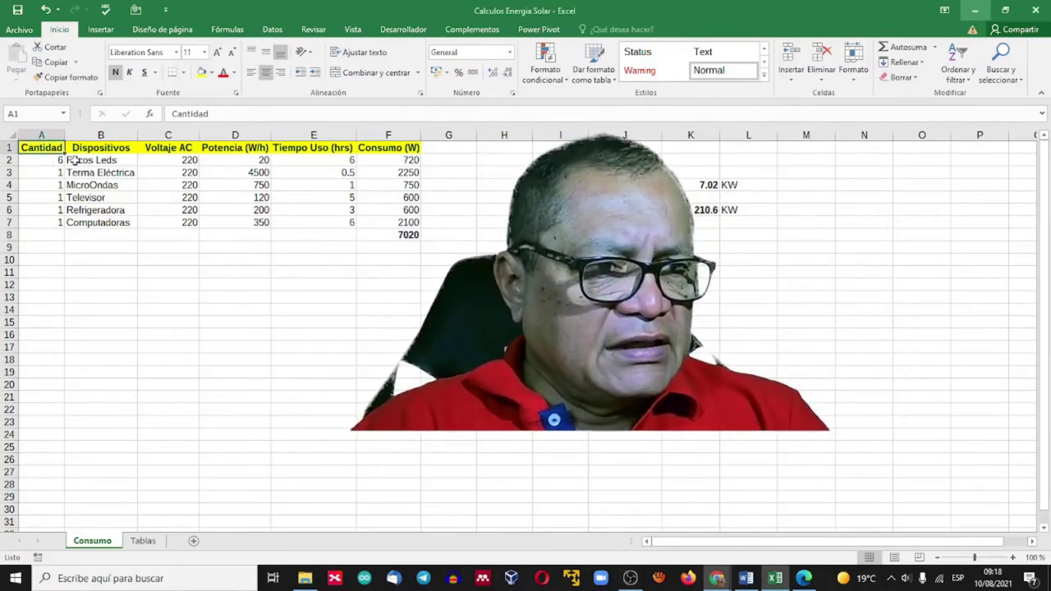
Step: Zoom the Consumo sheet in on the device consumption table, range A1:F8
shift+click(414, 236)
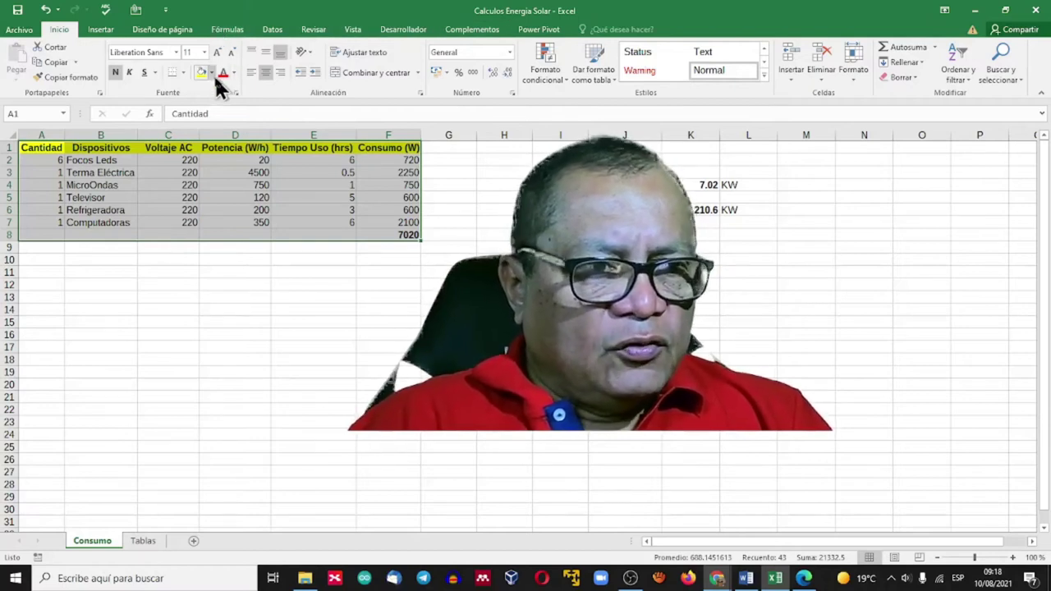
click(354, 29)
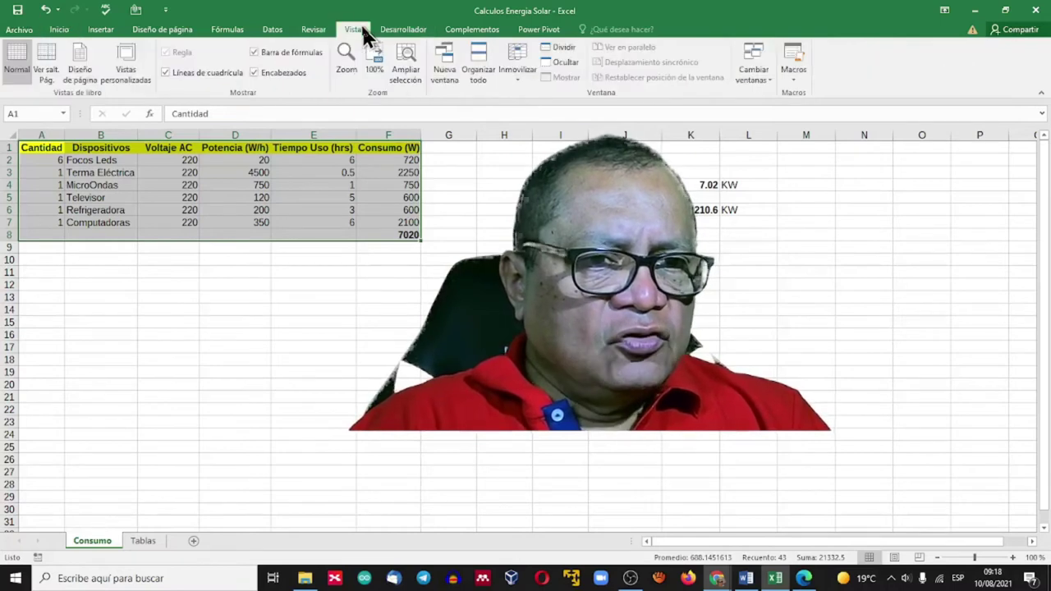
click(405, 65)
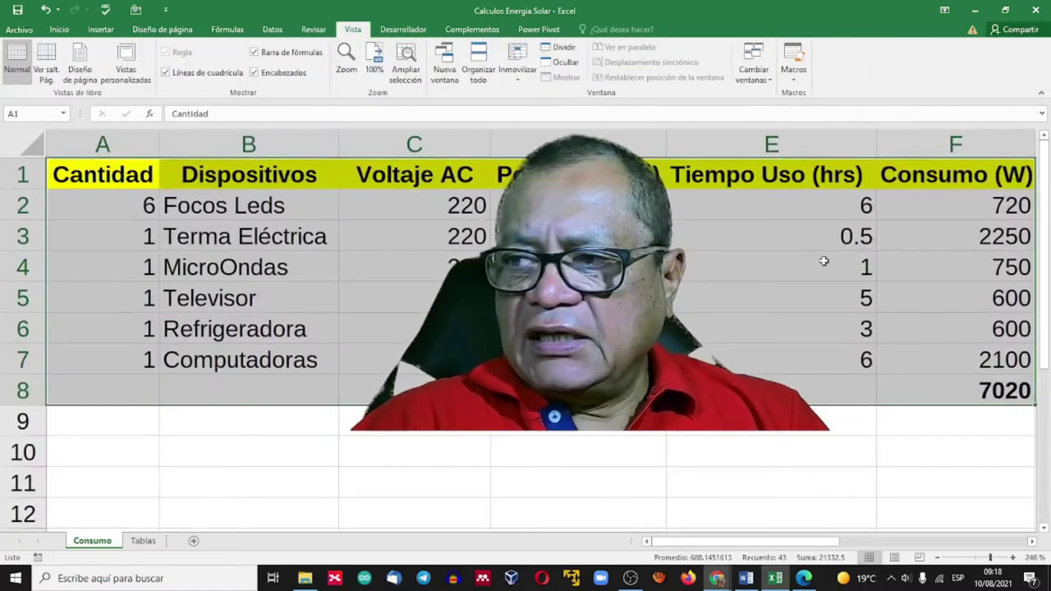
click(742, 237)
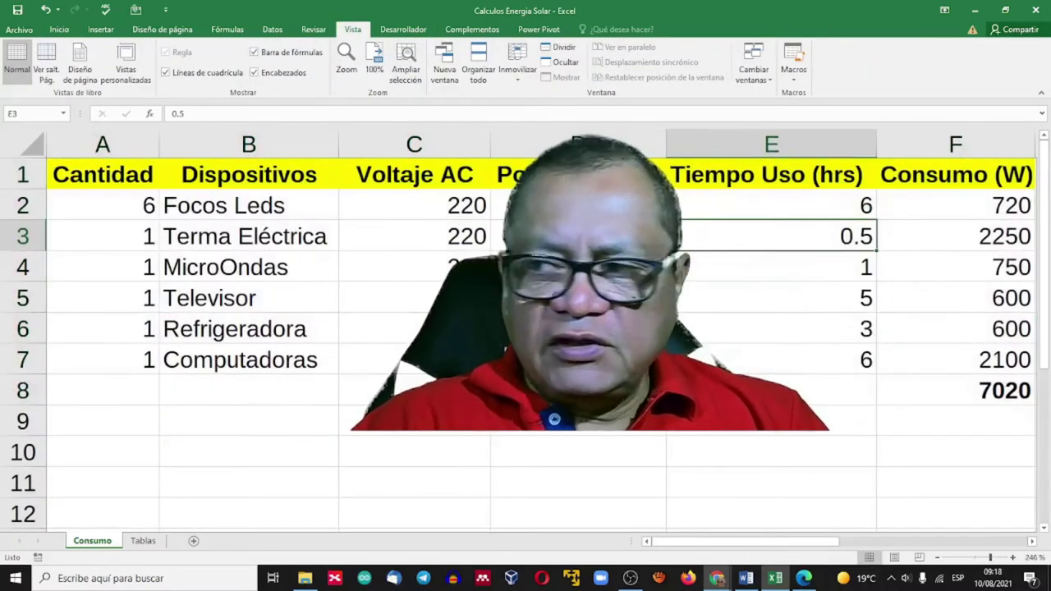
Step: Examine the Refrigeradora row's voltage, power and usage time in the consumption table
key(alt+Tab)
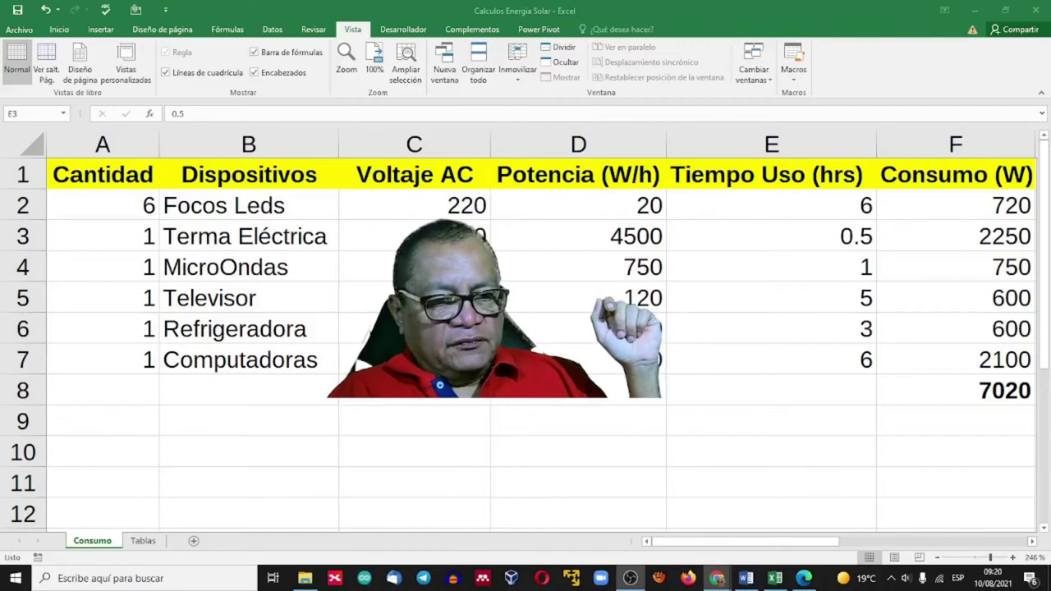
click(250, 336)
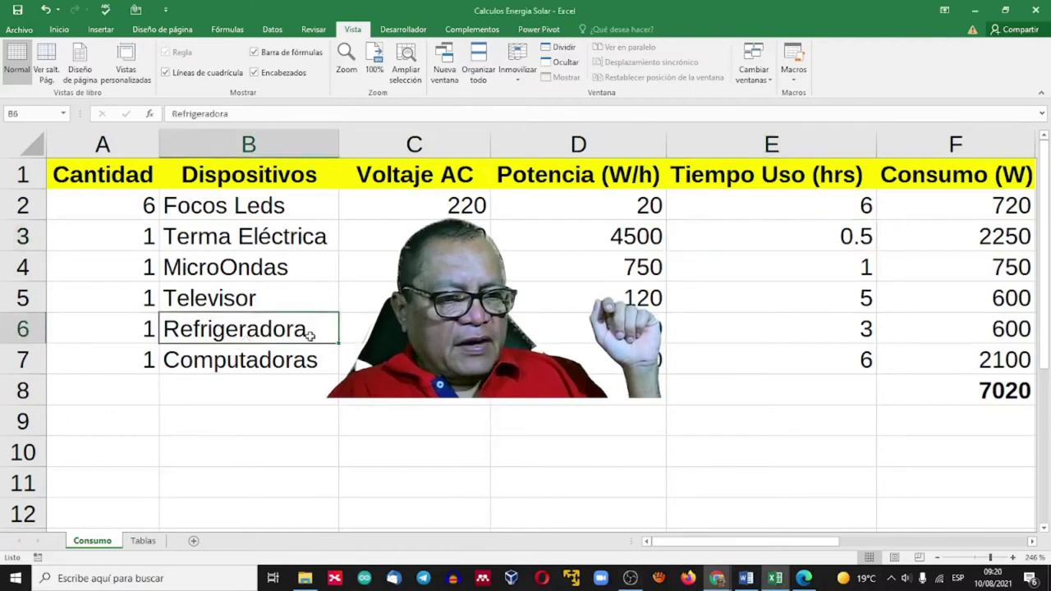
click(415, 328)
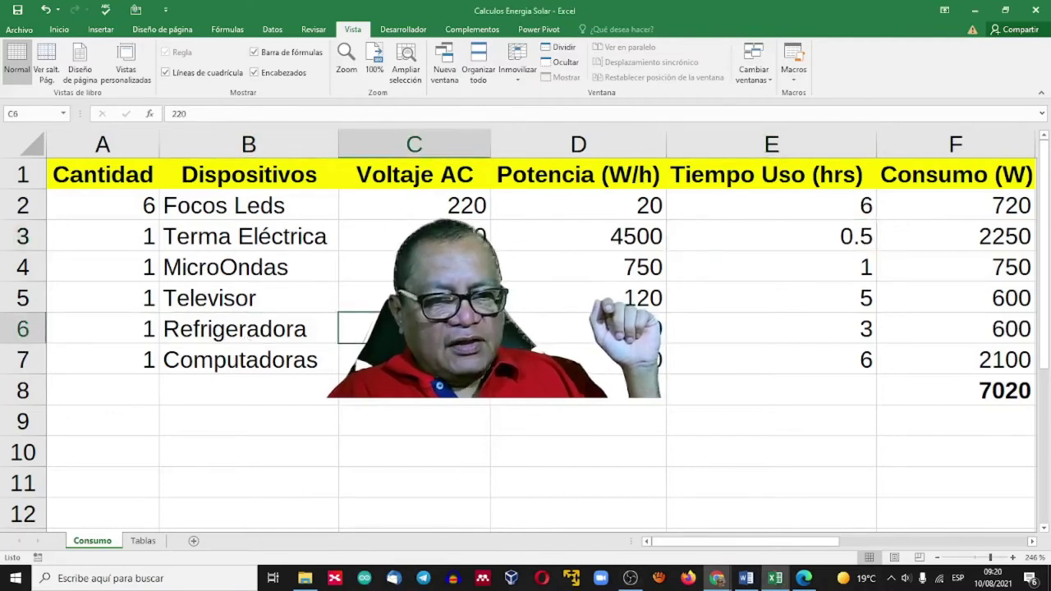
click(587, 338)
click(803, 334)
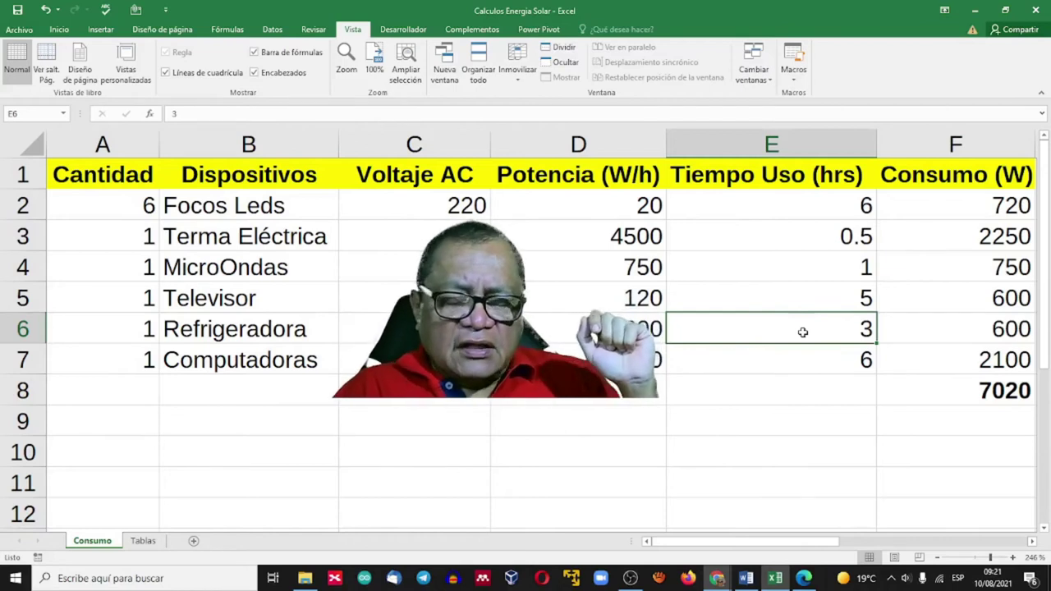
Step: Examine the voltage and power entries from Terma Eléctrica to Refrigeradora, and the consumption formula for Computadoras in F7
key(Left)
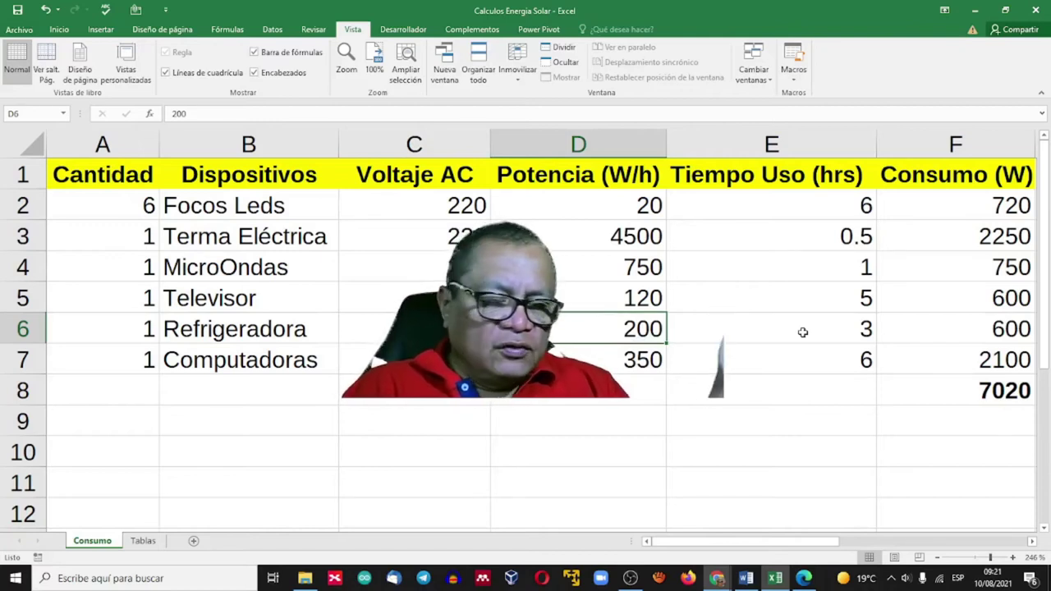
key(Up)
key(Up)
key(Up)
key(Left)
key(Left)
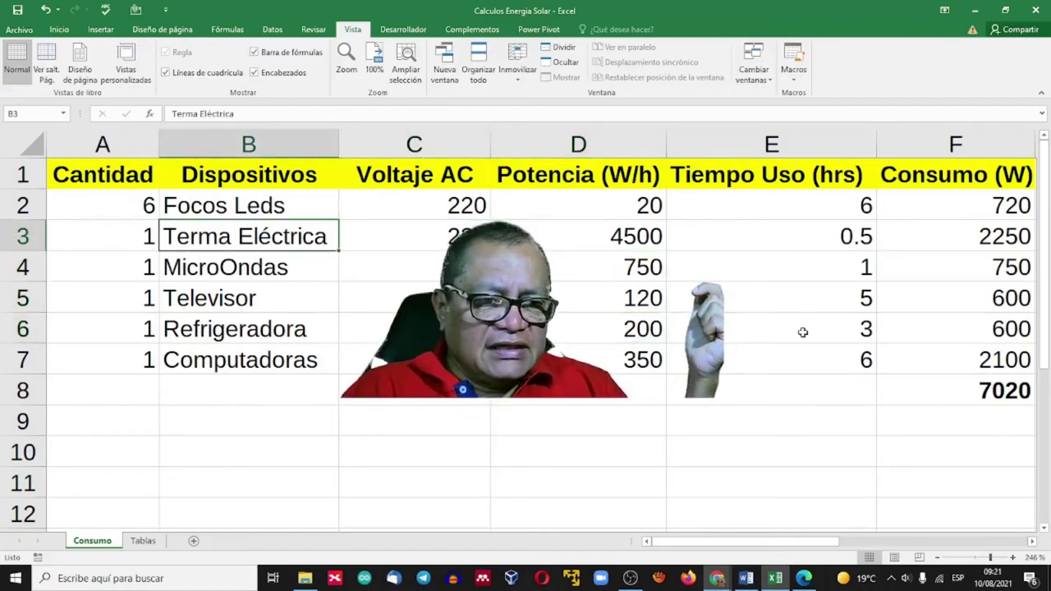
key(Right)
key(Down)
key(Left)
key(Right)
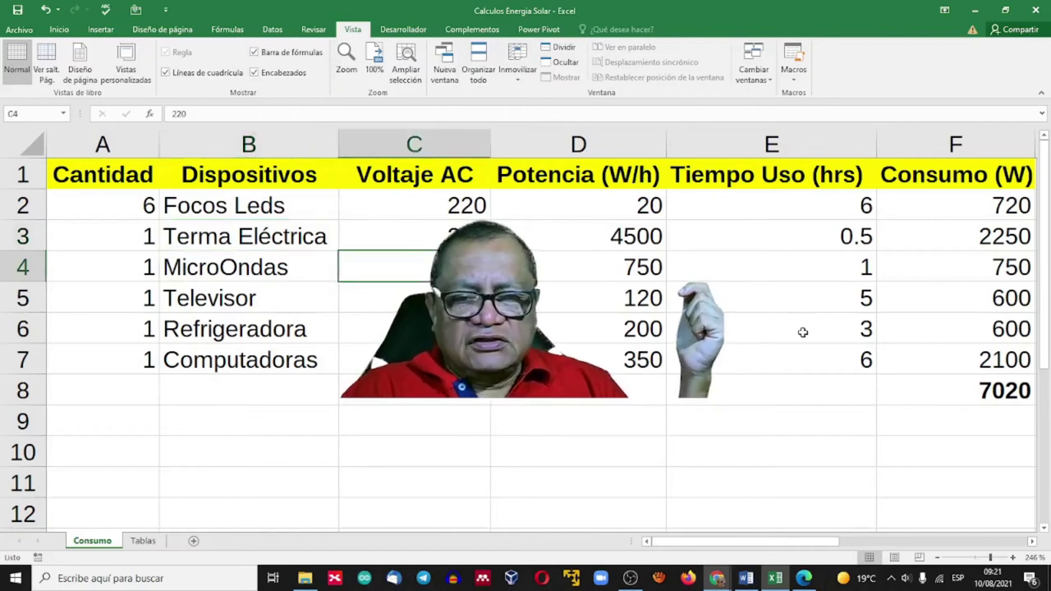
key(Right)
key(Down)
key(Down)
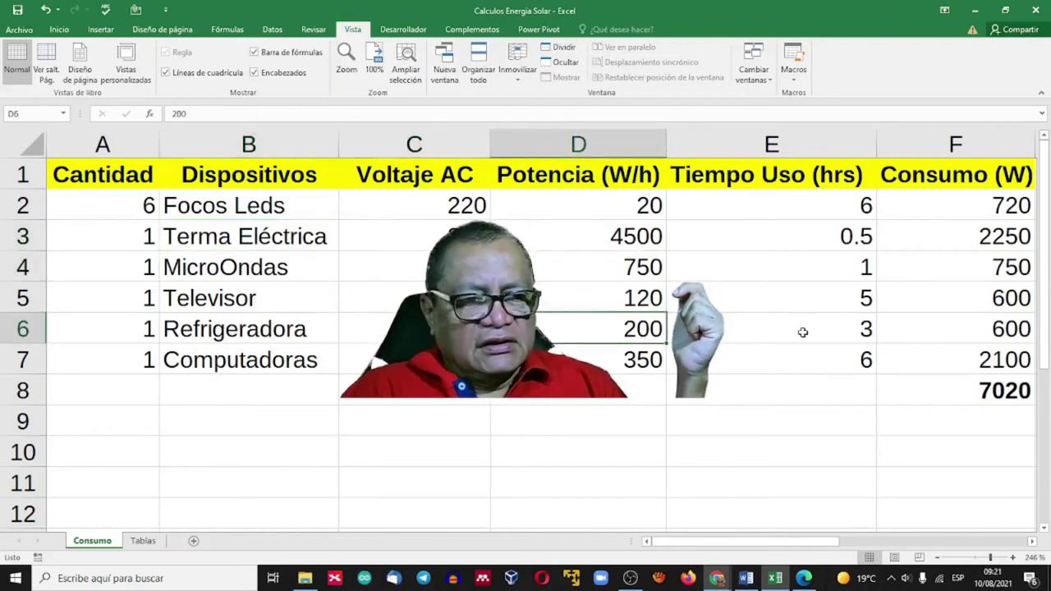
key(Up)
key(Up)
key(Left)
key(Down)
key(Down)
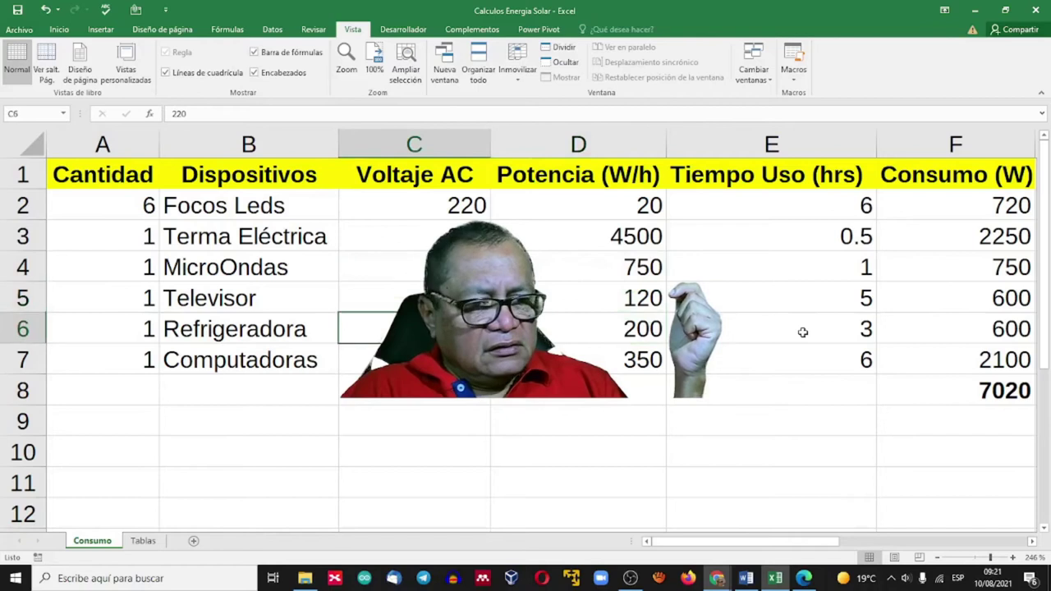
key(Down)
key(Right)
key(Right)
key(Right)
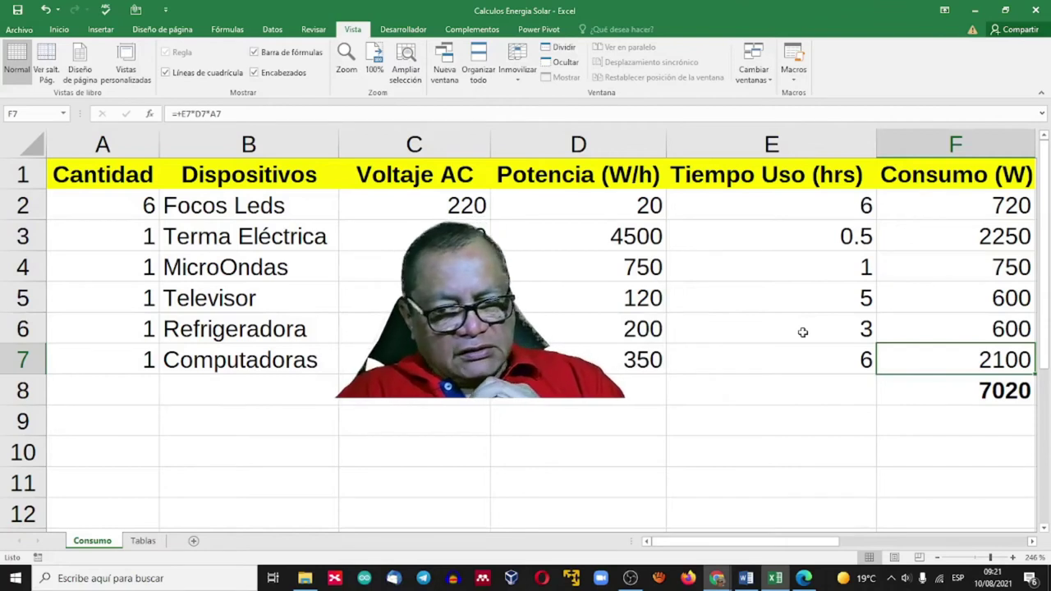
Step: Review the Consumo (W) formulas, the Cantidad and Potencia (W/h) columns, and the device names in the Dispositivos column
key(Up)
key(Up)
key(Up)
key(Up)
key(Up)
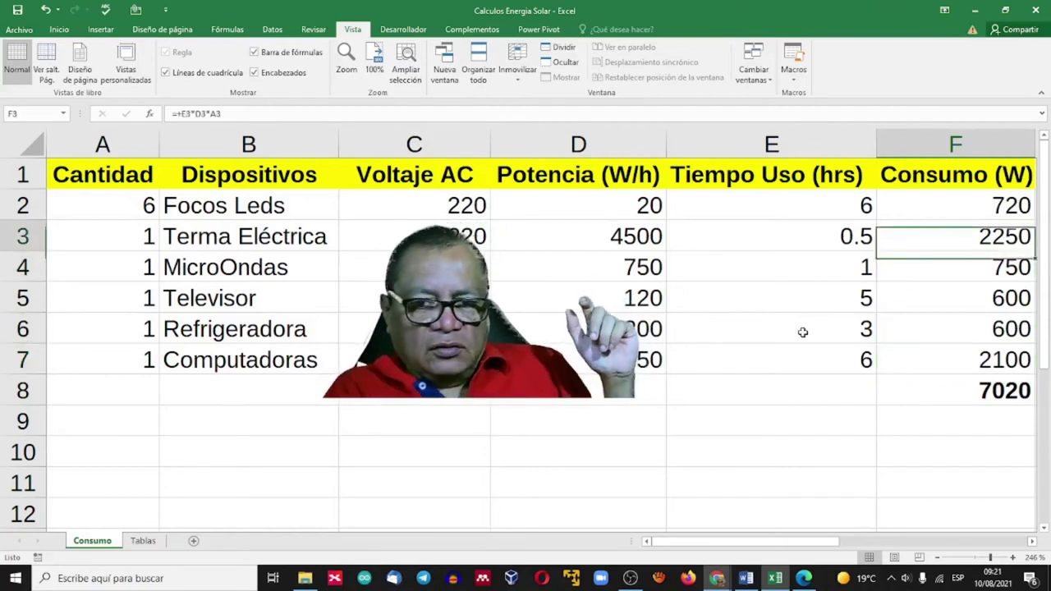
key(Left)
key(Left)
key(Left)
key(Left)
key(Left)
key(Up)
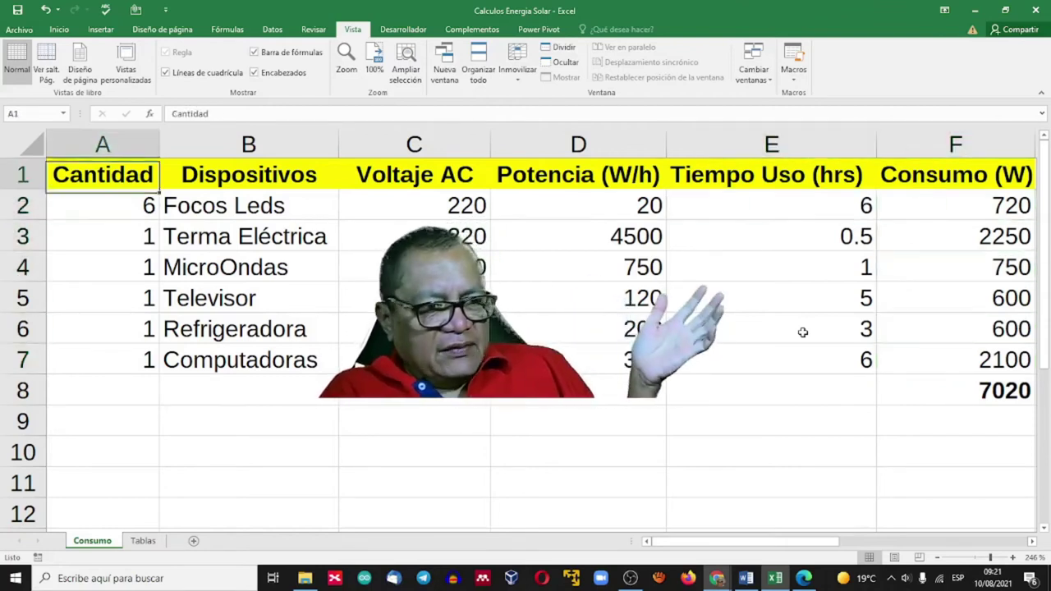
key(Right)
key(Right)
key(Right)
key(Down)
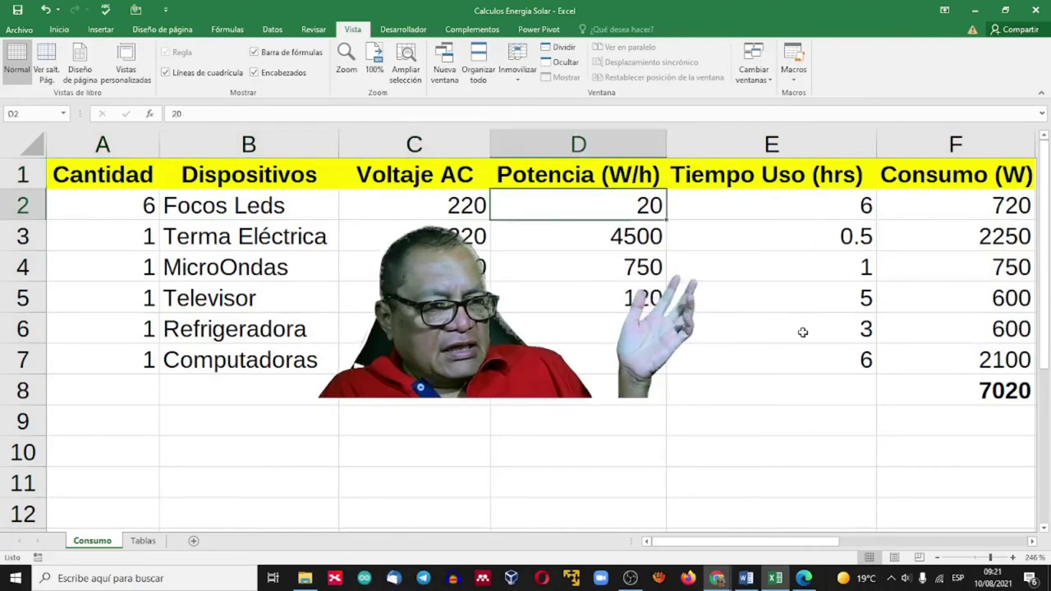
key(Left)
key(Left)
key(Up)
key(Down)
key(Down)
key(Down)
key(Down)
key(Up)
key(Up)
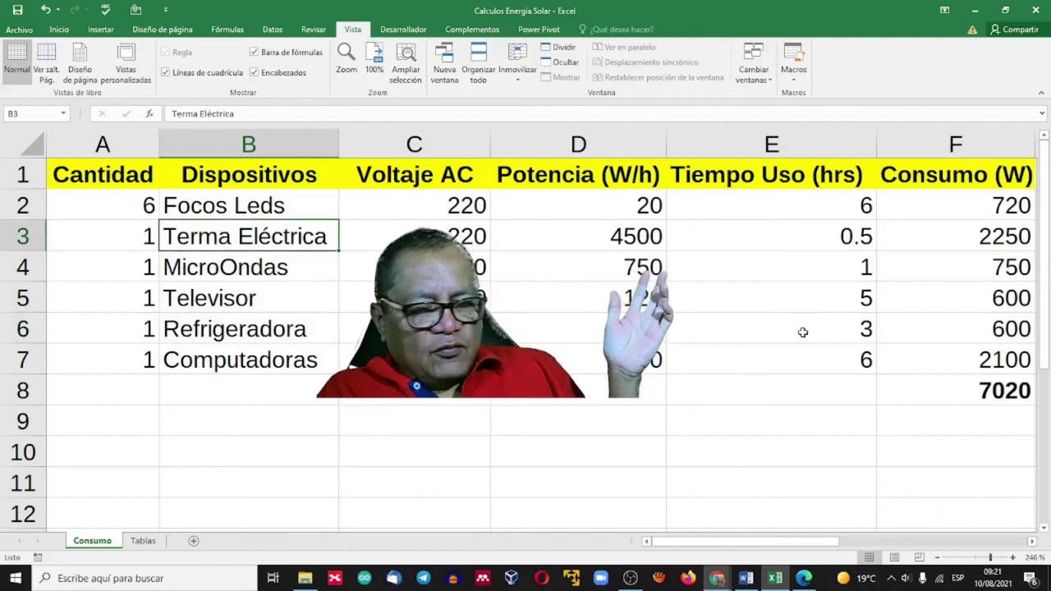
Step: Examine the Focos Leds row across quantity, voltage, power and usage time, including its consumption formula in F2
key(Right)
key(Right)
key(Right)
key(Up)
key(Right)
key(Right)
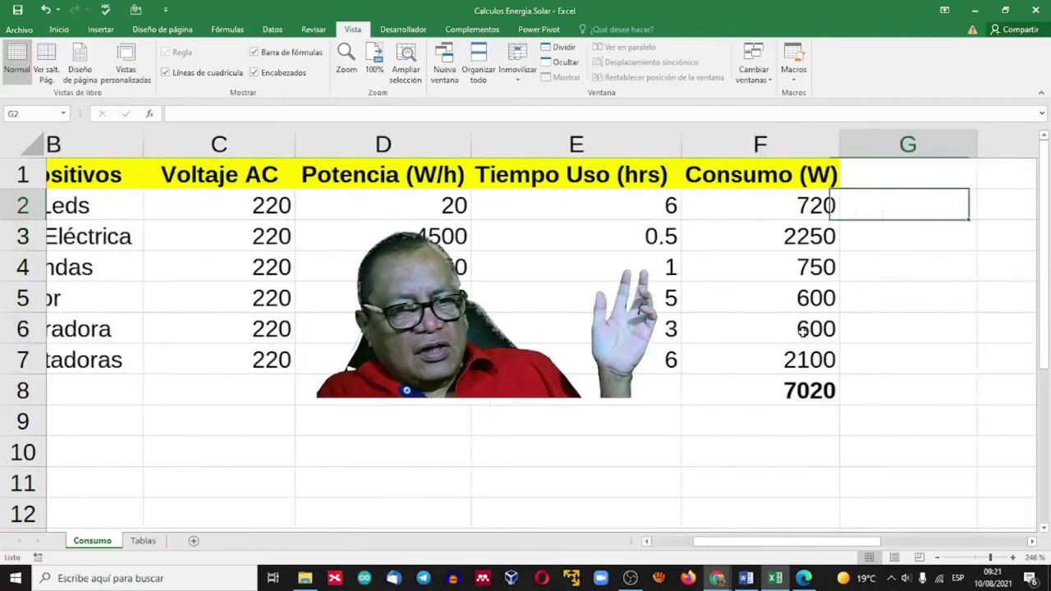
key(Left)
key(Left)
key(Left)
key(Left)
key(Left)
key(Left)
key(Right)
key(Right)
key(Right)
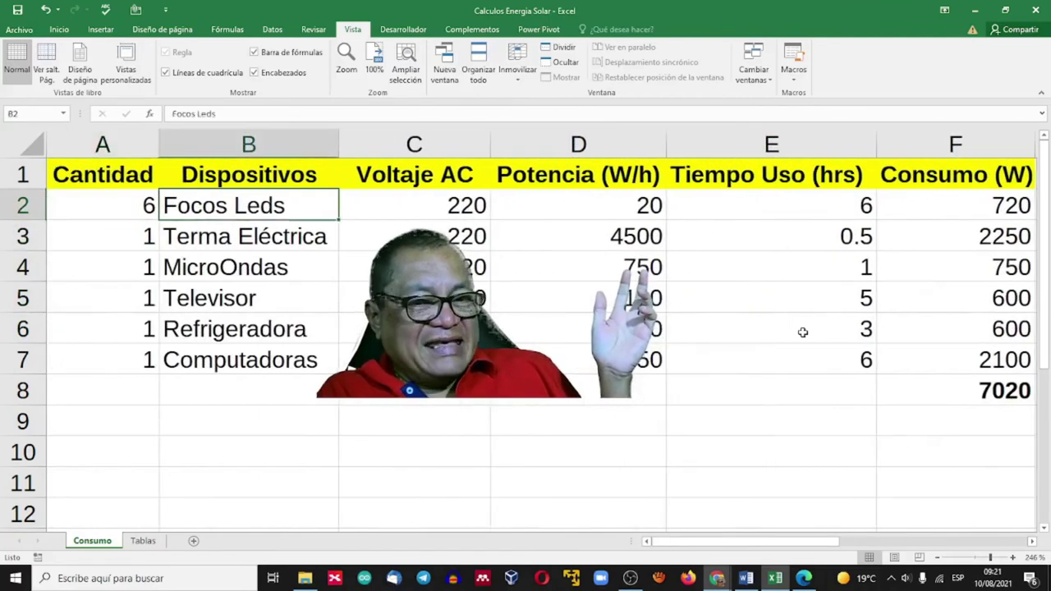
key(Right)
key(Right)
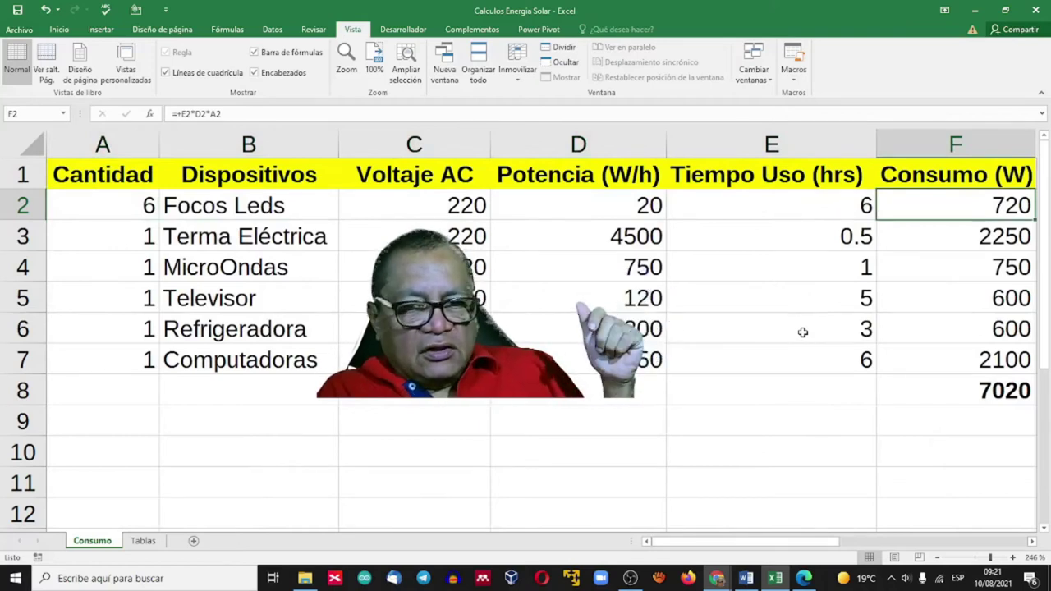
Step: Examine the estimated daily consumption in K4, including its formula and its unit in L4
key(Right)
key(Right)
key(Right)
key(Right)
key(Right)
key(Right)
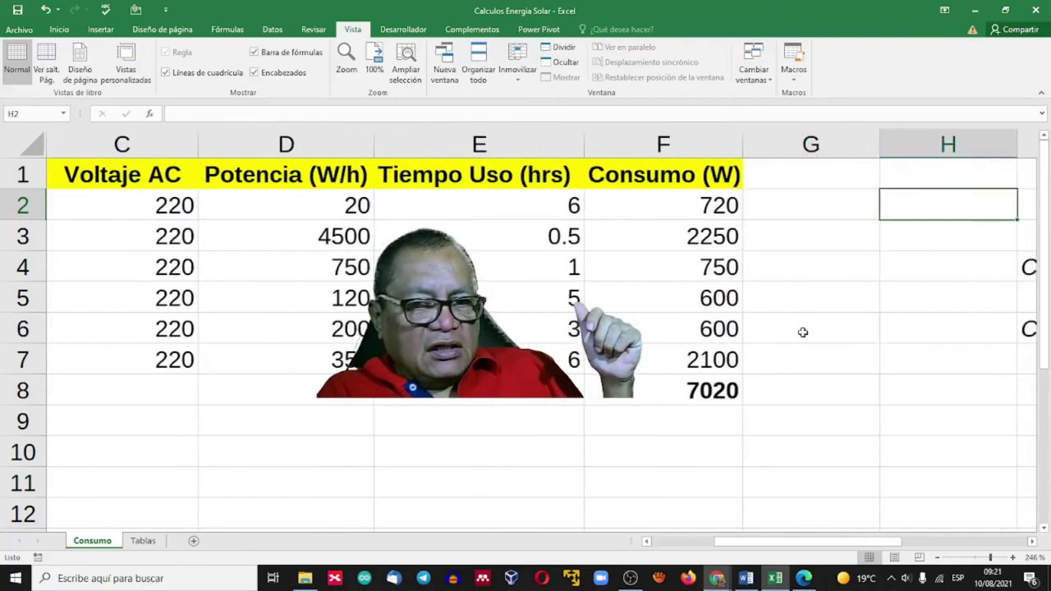
key(Down)
key(Down)
key(Left)
key(Left)
key(Left)
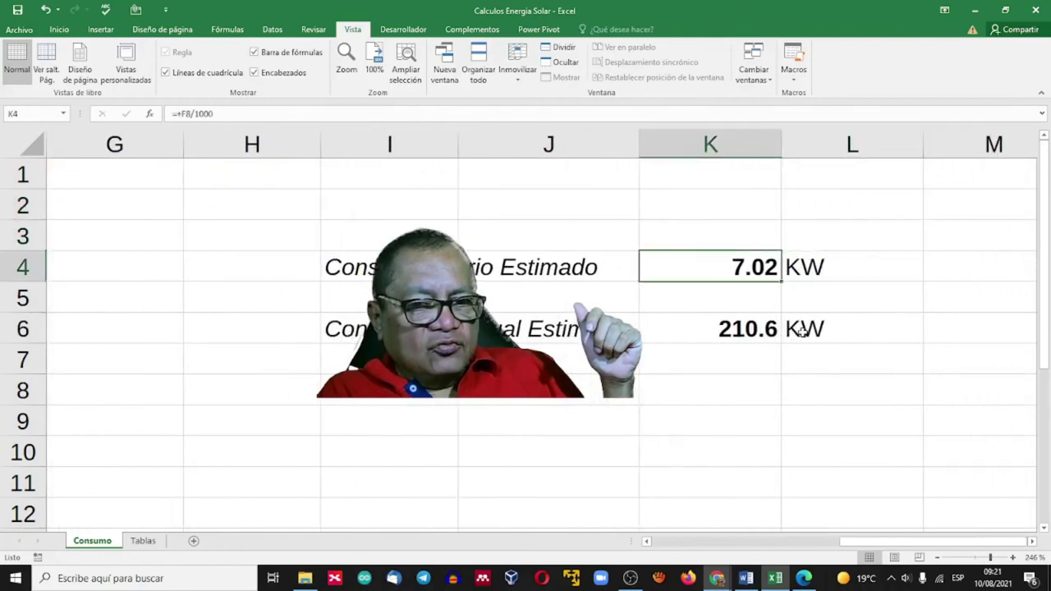
key(Right)
key(Right)
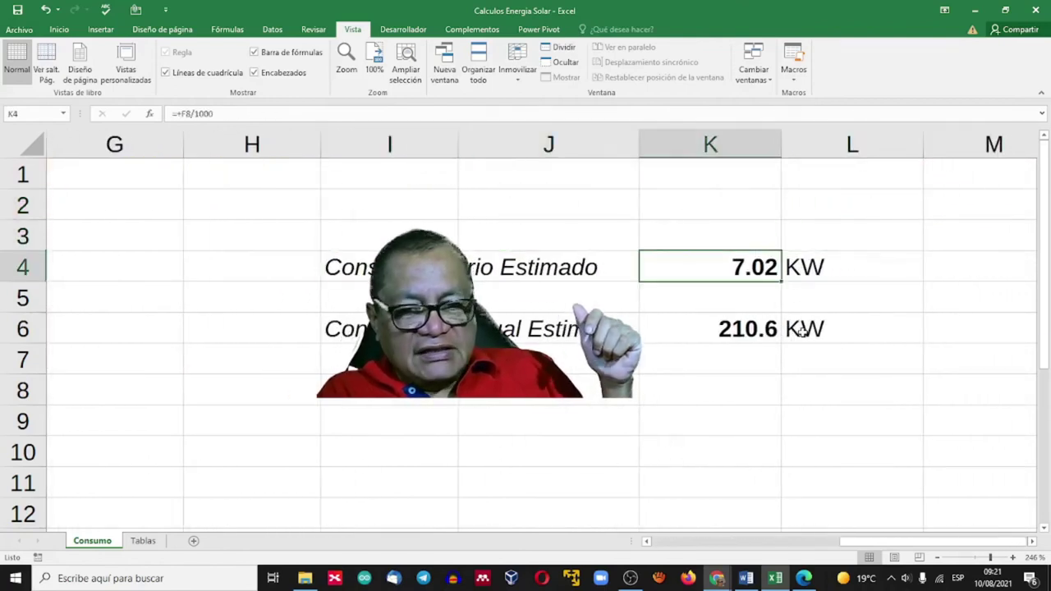
key(Right)
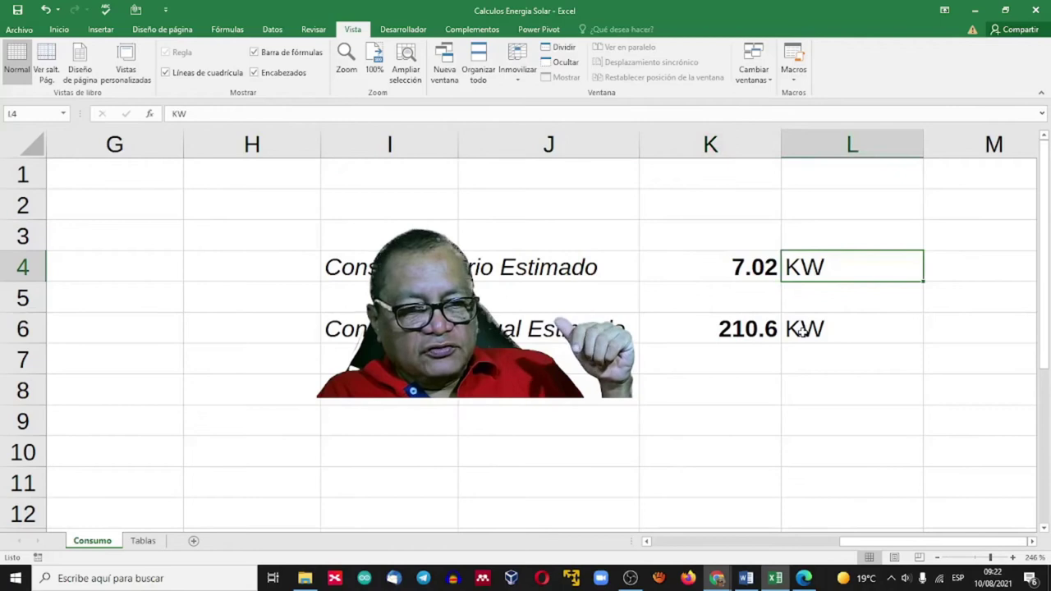
Step: Examine the estimated monthly consumption label in row 6 and its formula in K6
key(Down)
key(Down)
key(Left)
key(Left)
key(Left)
key(Right)
key(Right)
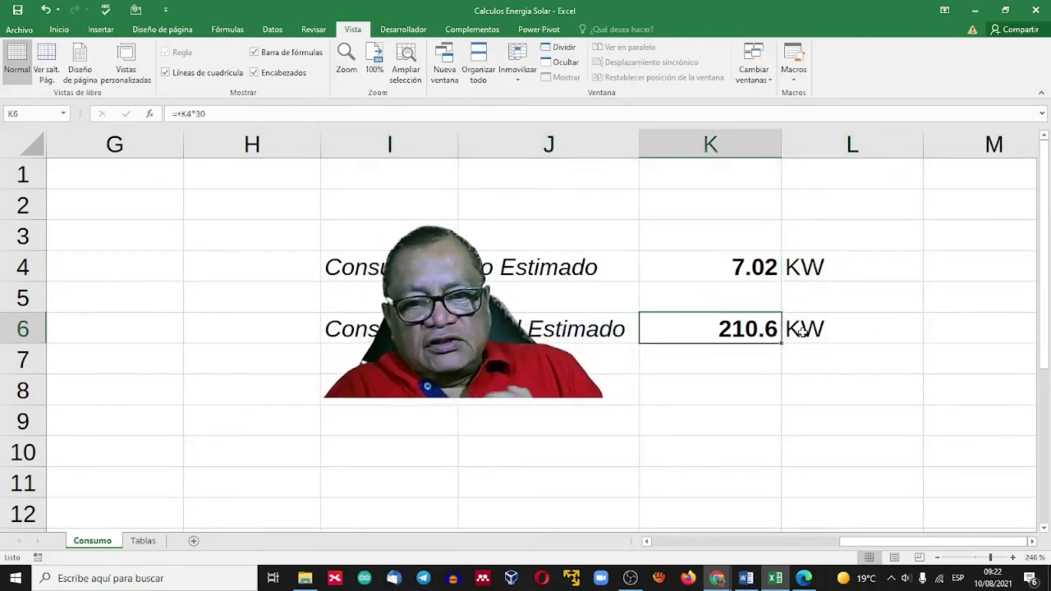
Step: Change the unit of the estimated monthly consumption in L6 to KWh
key(Right)
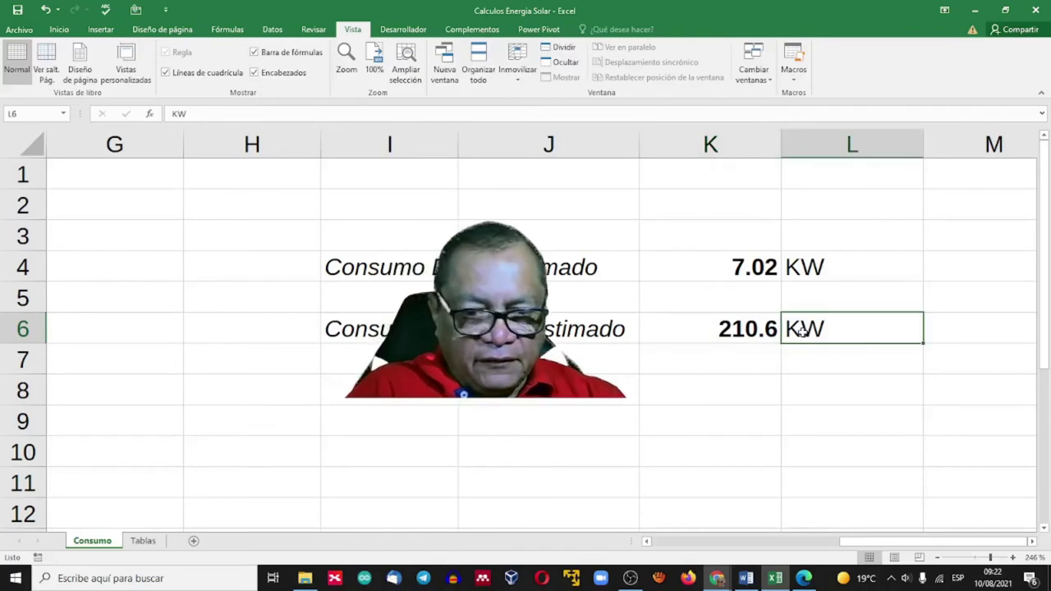
key(F2)
text(h)
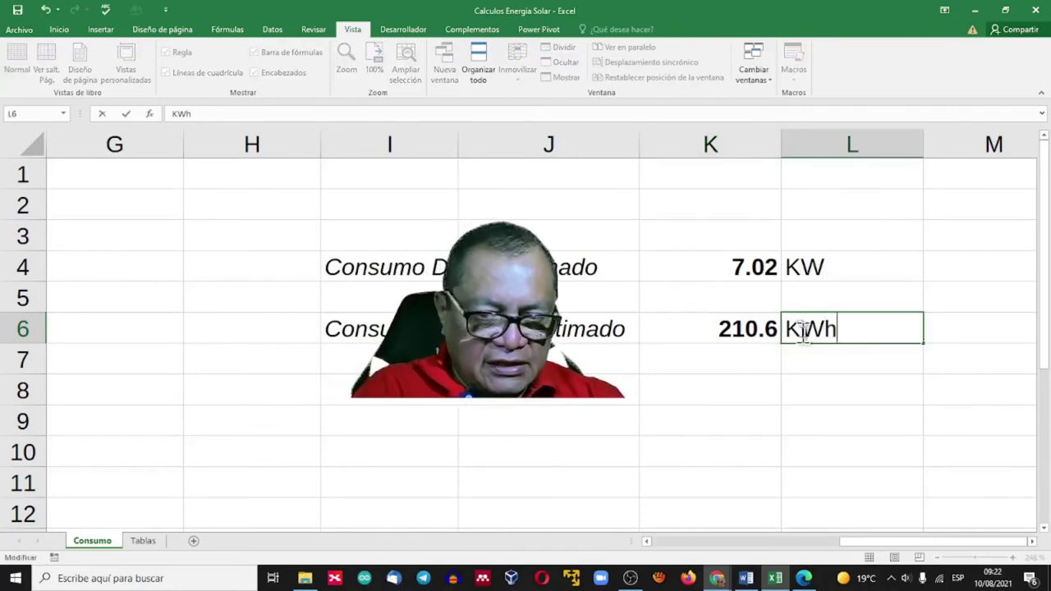
key(Return)
Step: Change the unit of the estimated daily consumption in L4 to KWh
key(Up)
key(Up)
key(Up)
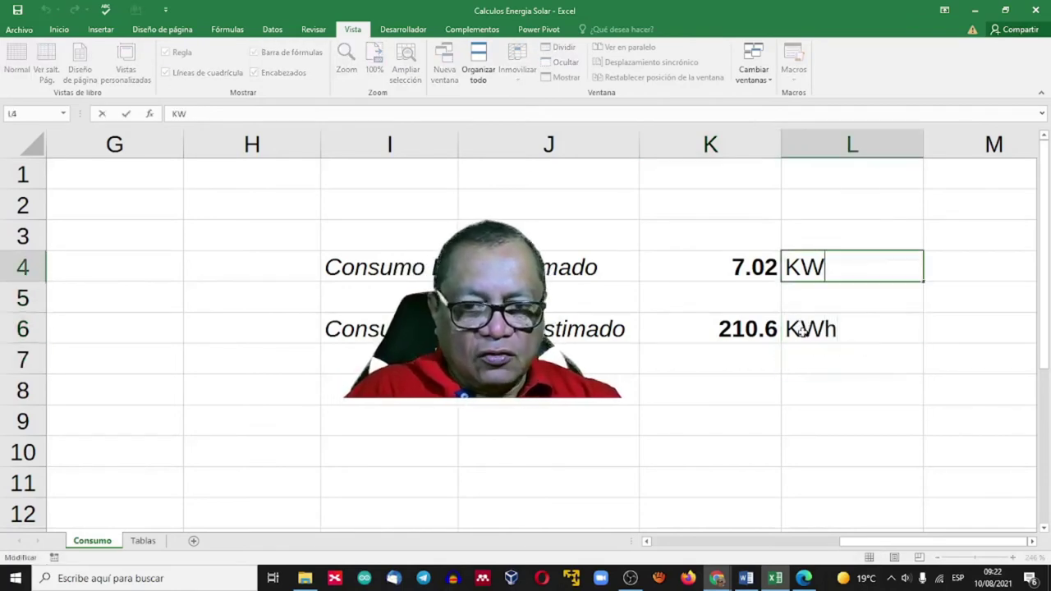
text(h)
key(Return)
key(Down)
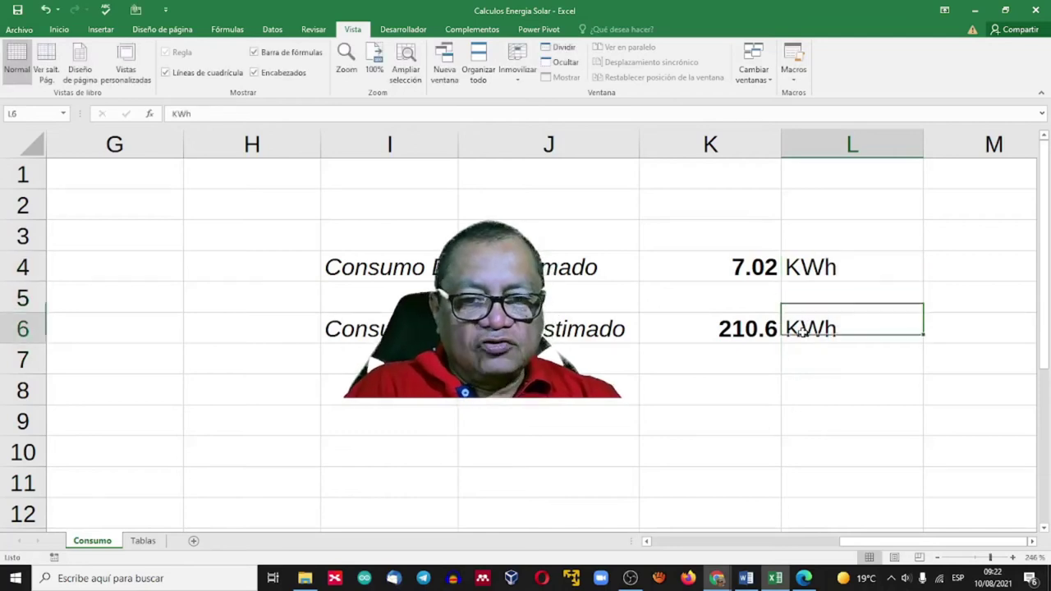
Step: Compare the estimated daily and monthly consumption, checking the labels, formulas and units in rows 4 and 6
key(Left)
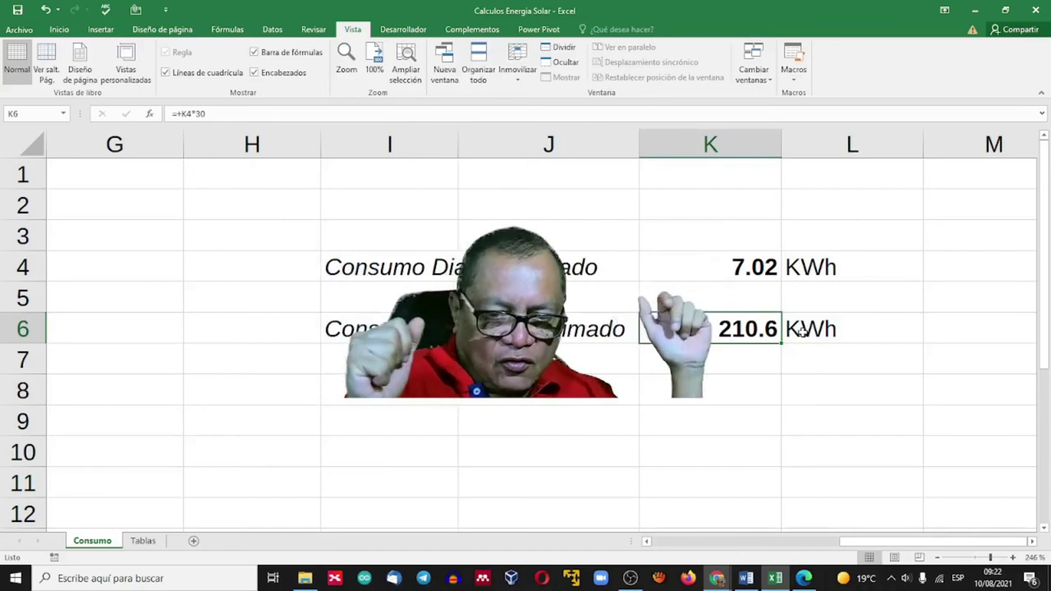
key(Right)
key(Left)
key(Left)
key(Left)
key(Right)
key(Right)
key(Right)
key(Left)
key(Up)
key(Up)
key(Down)
key(Down)
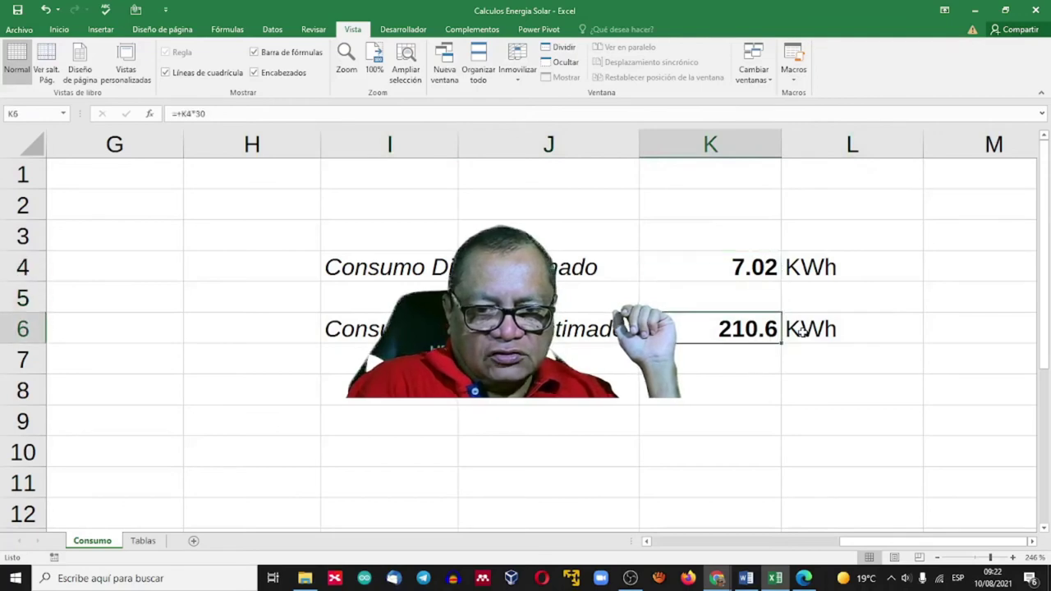
key(Right)
key(Left)
key(Left)
key(Left)
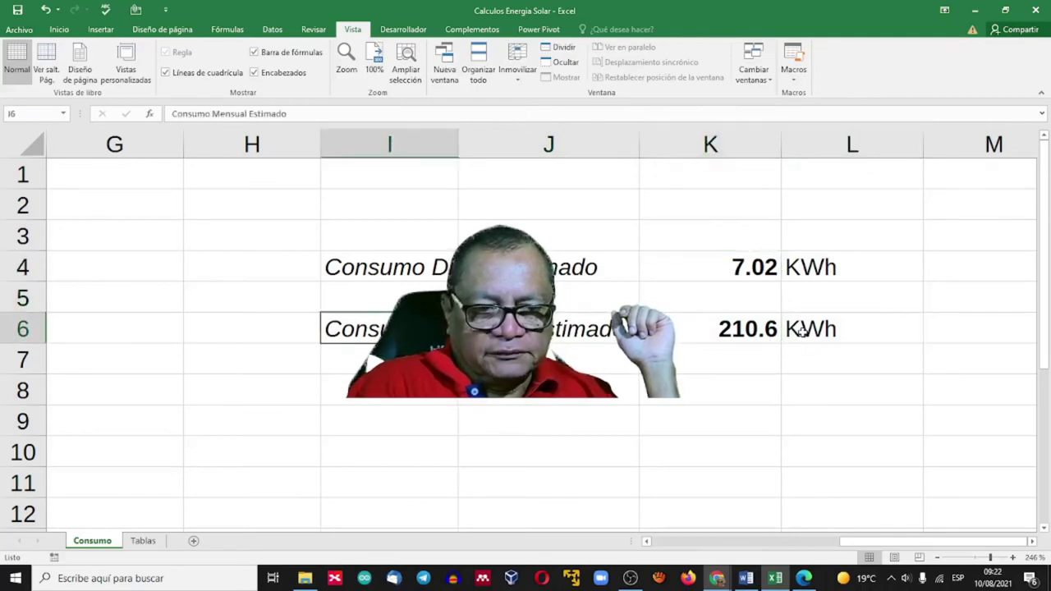
key(Up)
key(Up)
key(Right)
key(Right)
key(Down)
key(Down)
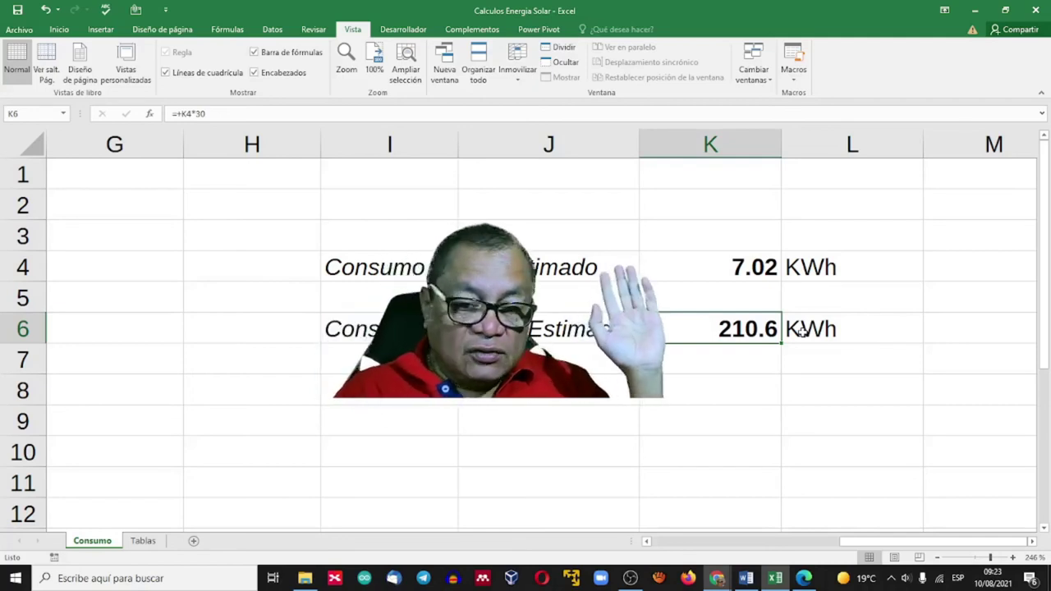
Step: Review the estimated daily consumption in row 4 again and go back towards the device table
key(Up)
key(Up)
key(Up)
key(Down)
key(Left)
key(Left)
key(Left)
key(Left)
key(Left)
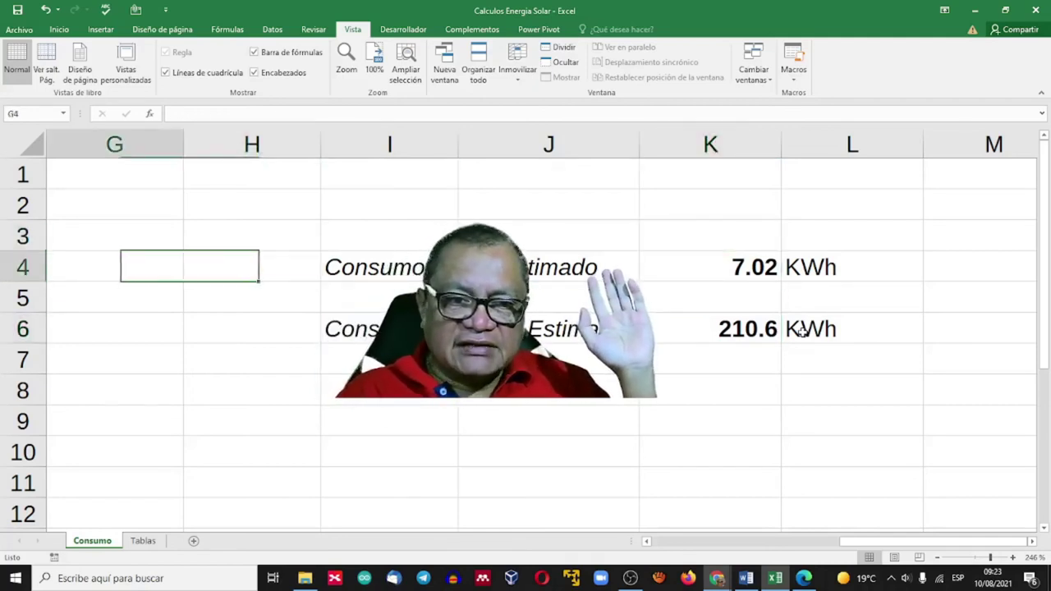
Step: Compare the estimated daily consumption in row 4 with the monthly one in row 6, checking the values and the KWh unit
key(Right)
key(Right)
key(Right)
key(Right)
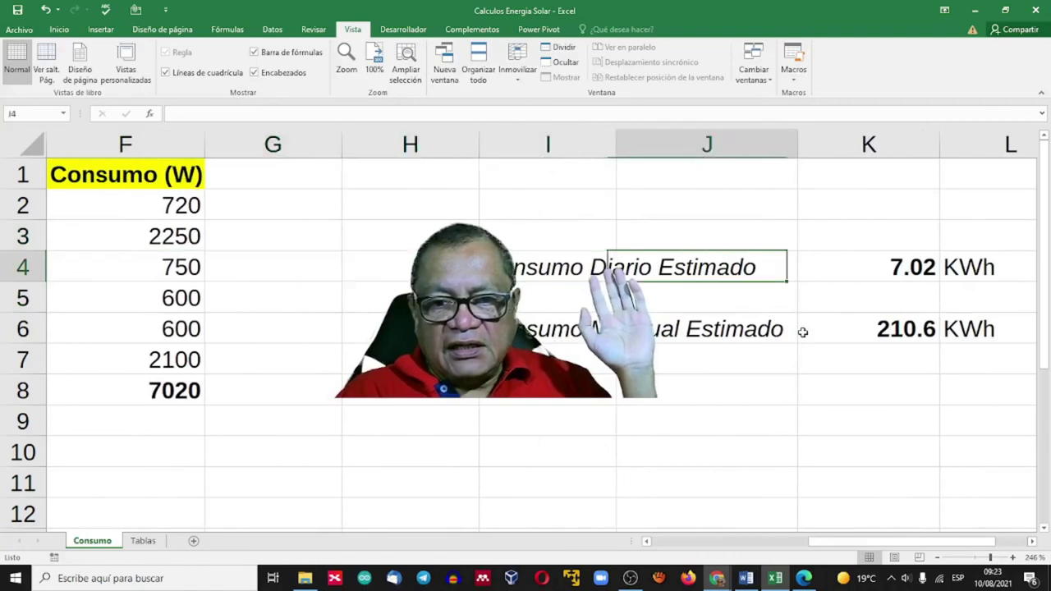
key(Right)
key(Right)
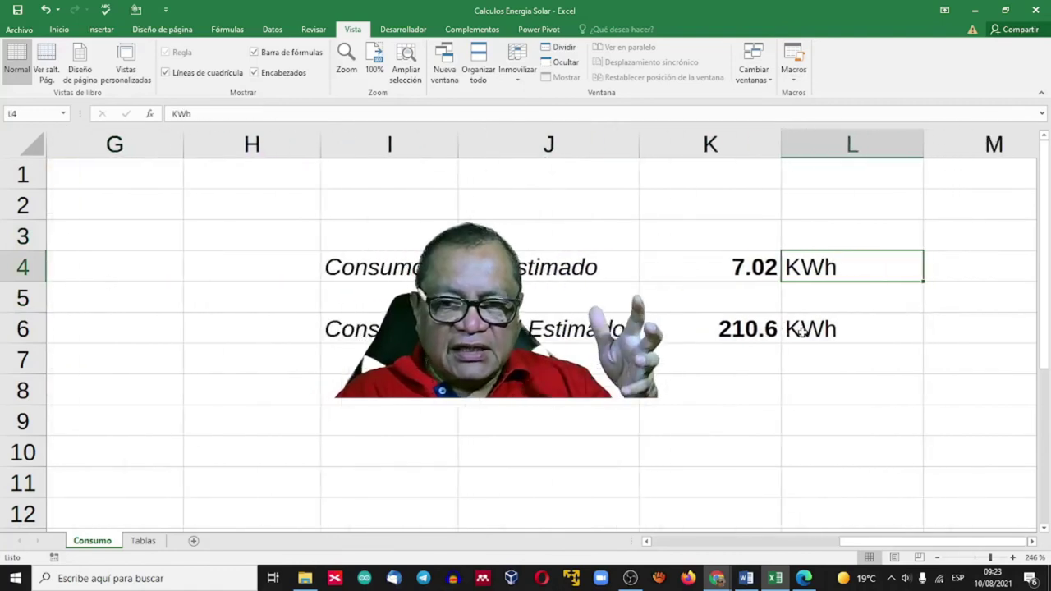
key(Left)
key(Down)
key(Down)
key(Up)
key(Up)
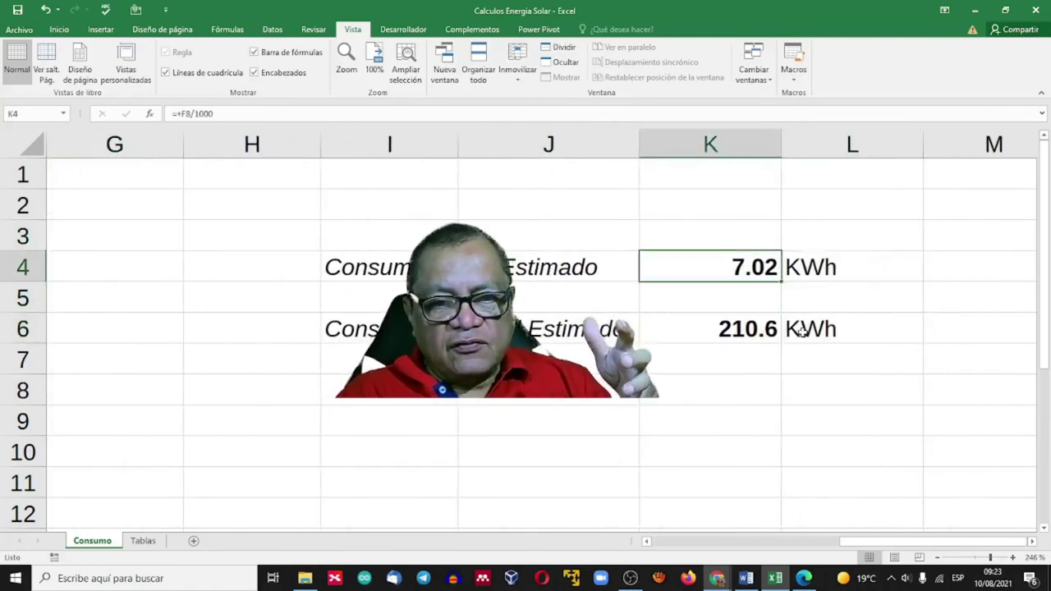
key(Down)
key(Down)
key(Up)
key(Up)
key(Right)
Step: Return from the estimates to the beginning of the MicroOndas row in the device table
key(Left)
key(Left)
key(Left)
key(Left)
key(Left)
key(Left)
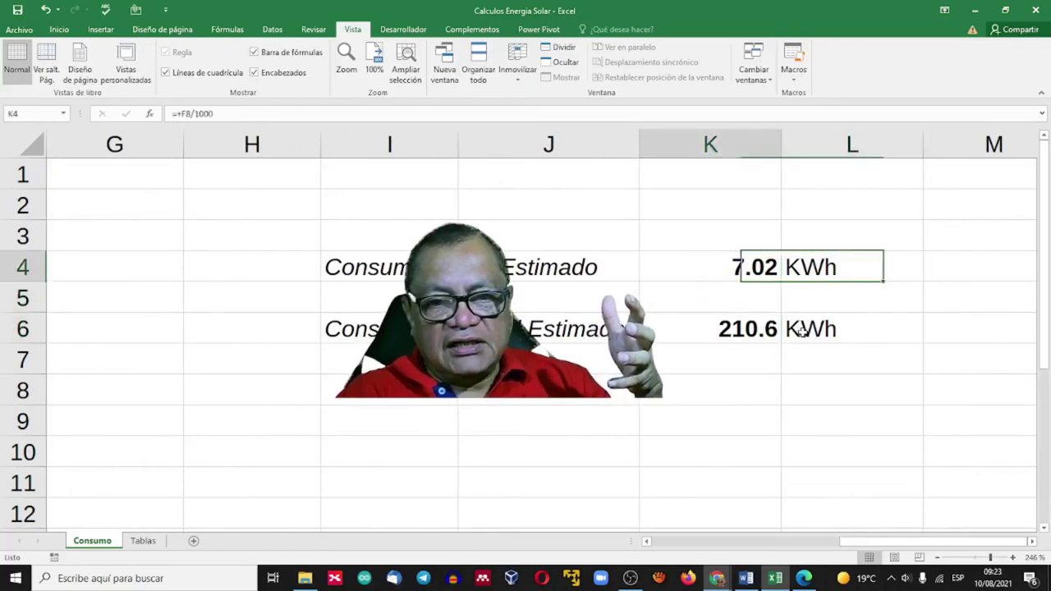
key(Home)
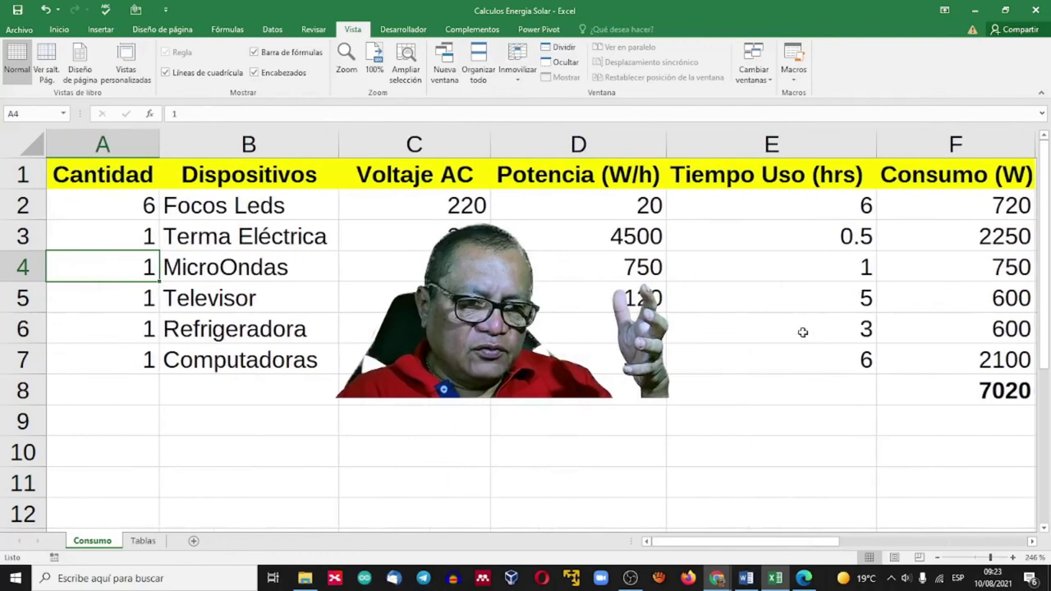
Step: Read through the Focos Leds row across its voltage, power, usage time and consumption, ending back at its quantity
key(Right)
key(Up)
key(Up)
key(Right)
key(Right)
key(Right)
key(Right)
key(Right)
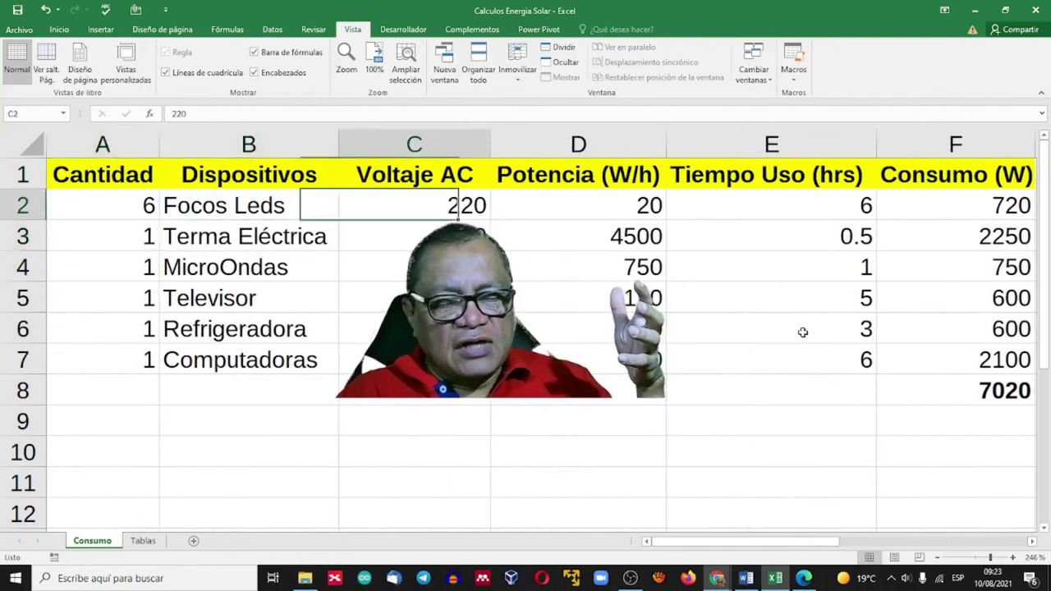
key(Left)
key(Left)
key(Left)
key(Left)
key(Left)
key(Left)
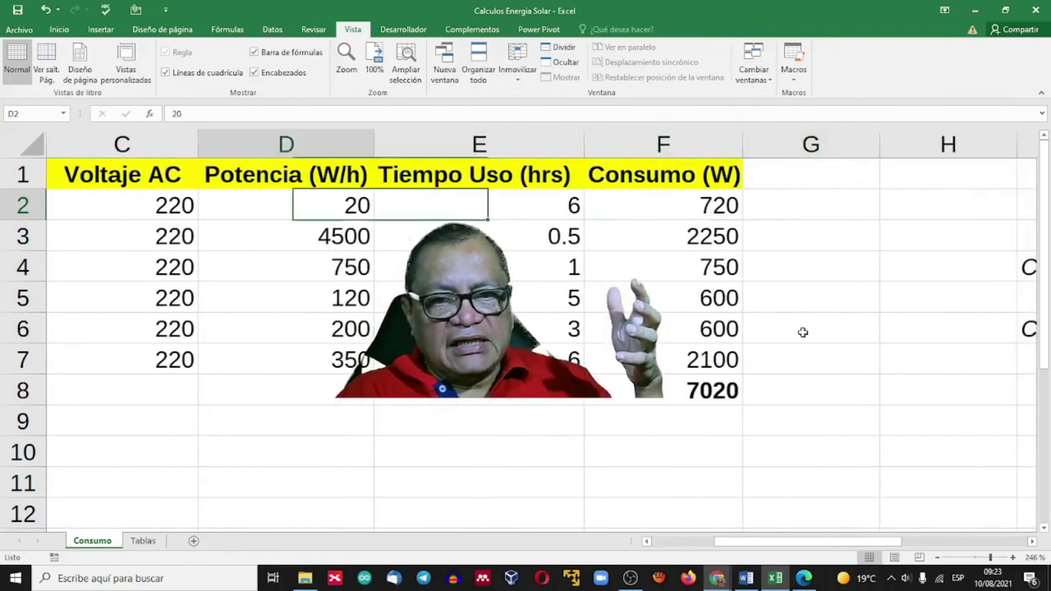
Step: Go through the Cantidad column for every device down to the empty cell A8
key(Down)
key(Down)
key(Down)
key(Down)
key(Down)
key(Down)
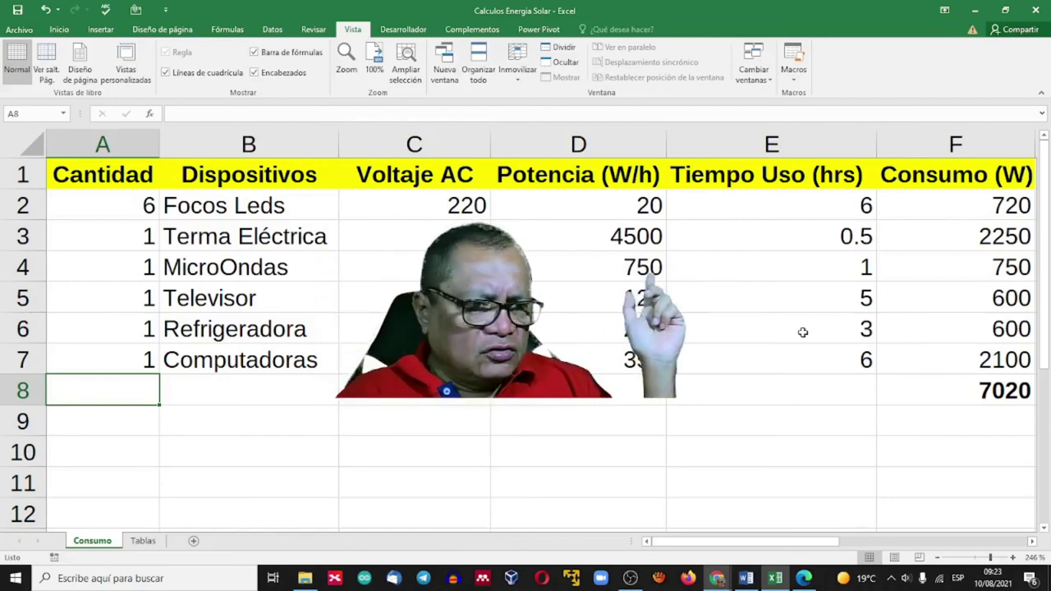
Step: Examine the Terma Eléctrica row from its name across to its usage time
key(Up)
key(Up)
key(Up)
key(Up)
key(Up)
key(Right)
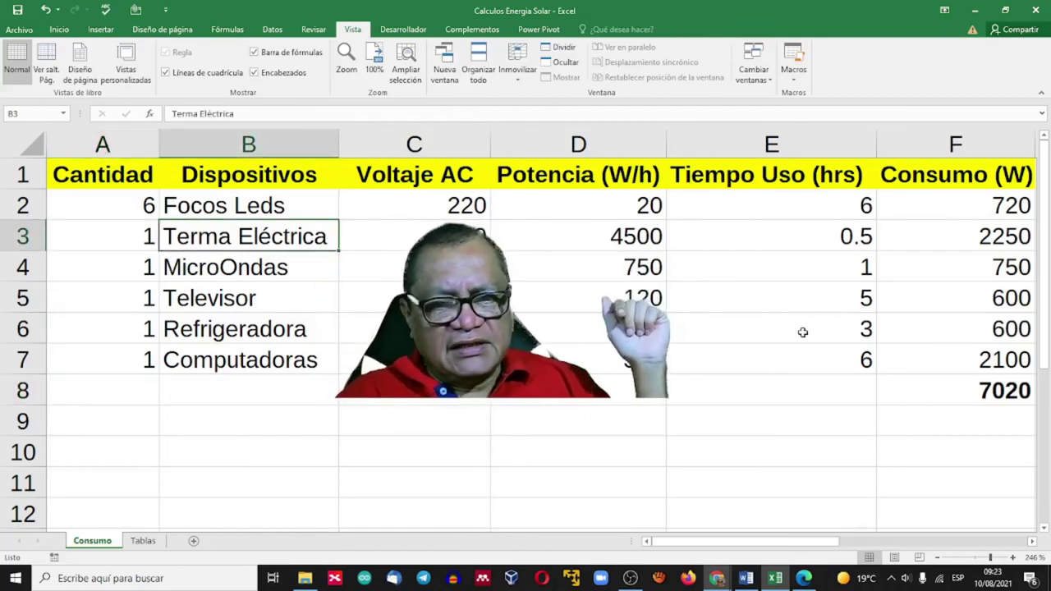
key(Right)
key(Right)
key(Right)
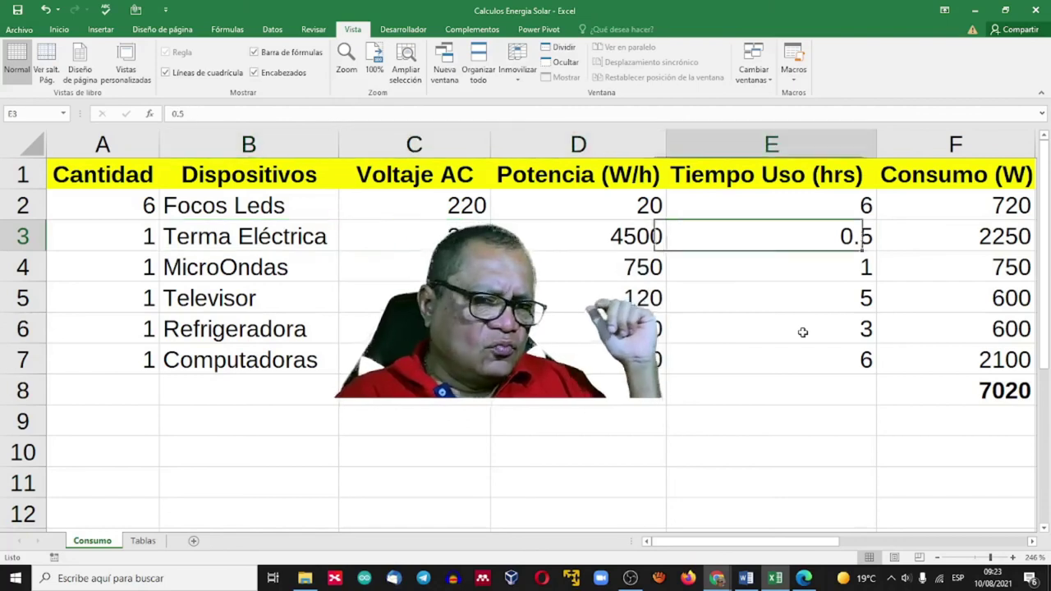
Step: Compare the power of the Terma Eléctrica with that of the Focos Leds, ending at the Terma Eléctrica name
key(Left)
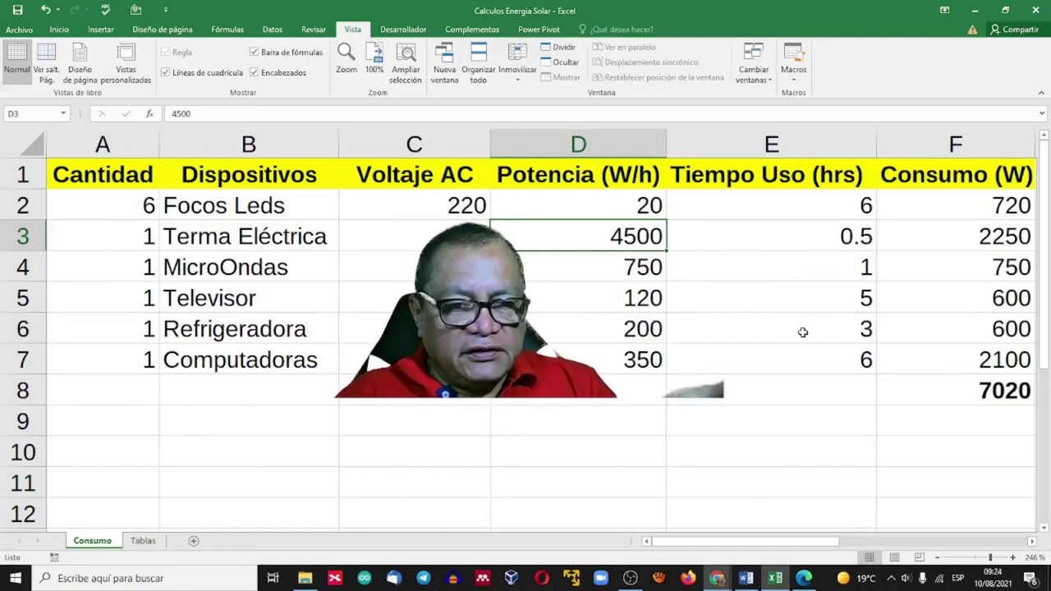
key(Up)
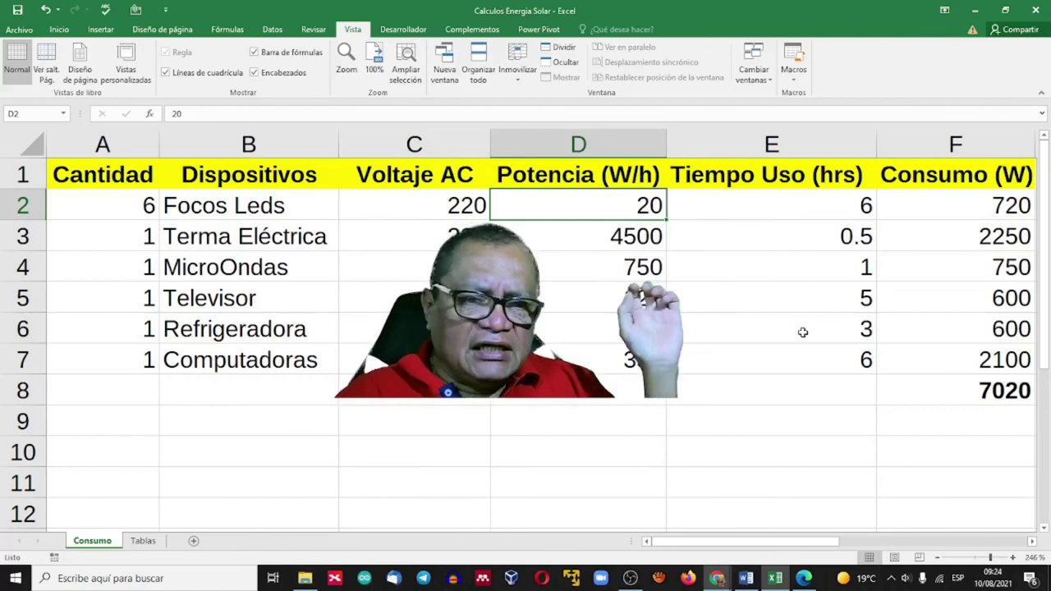
key(Down)
key(Left)
key(Left)
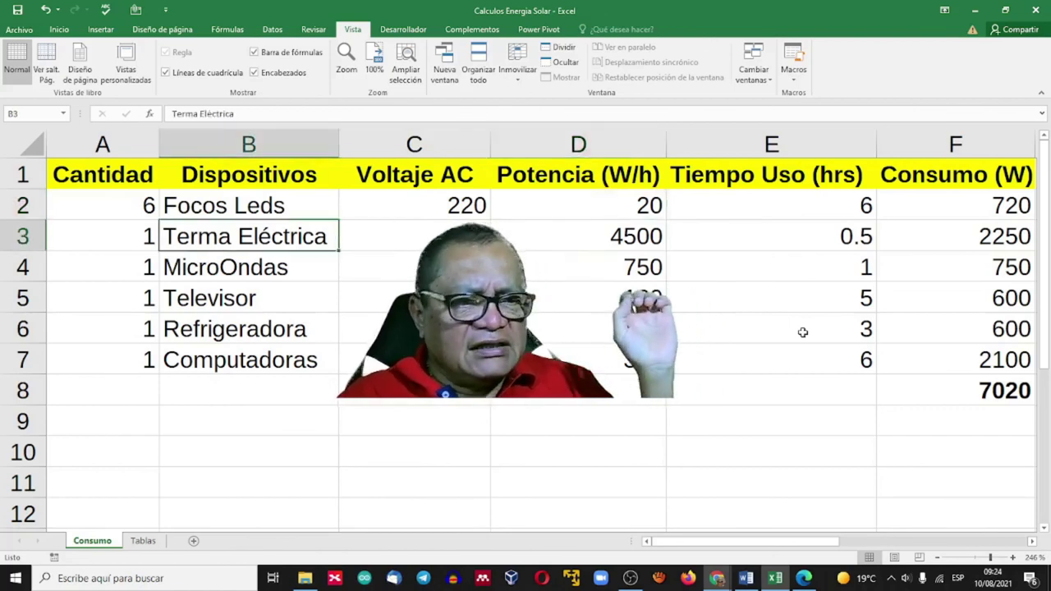
Step: Look over the device names from Terma Eléctrica to Refrigeradora and go back to the Terma Eléctrica's power in D3
key(Down)
key(Down)
key(Down)
key(Up)
key(Up)
key(Up)
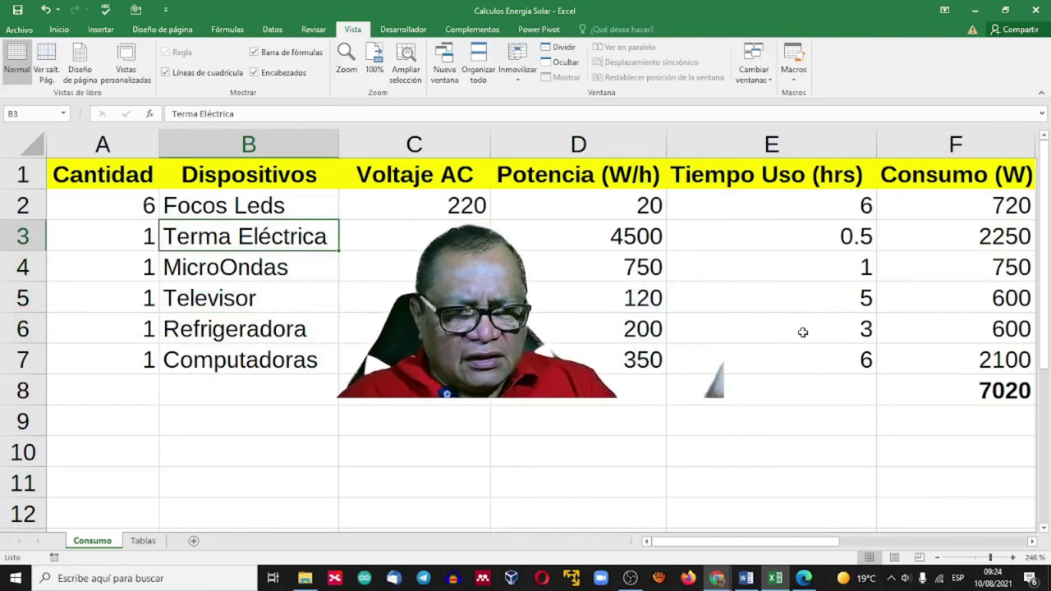
key(Right)
key(Right)
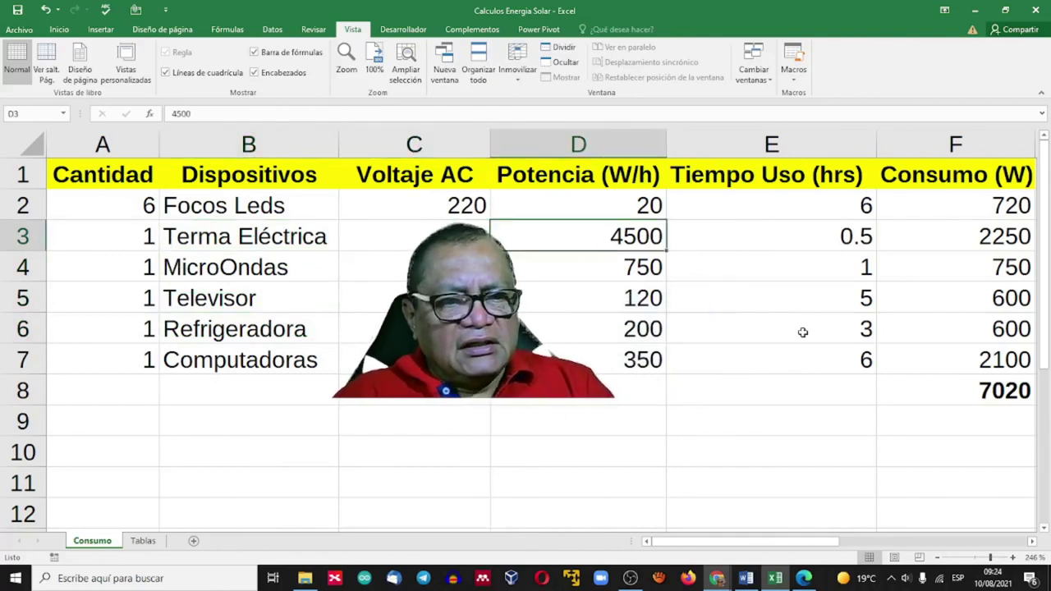